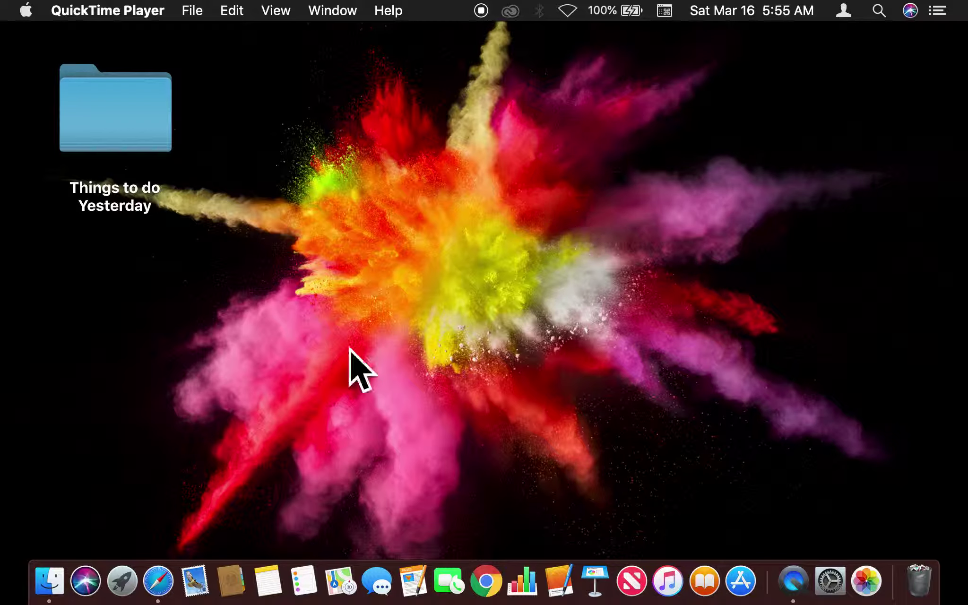
Launch System Preferences from the Launchpad app grid
click(130, 584)
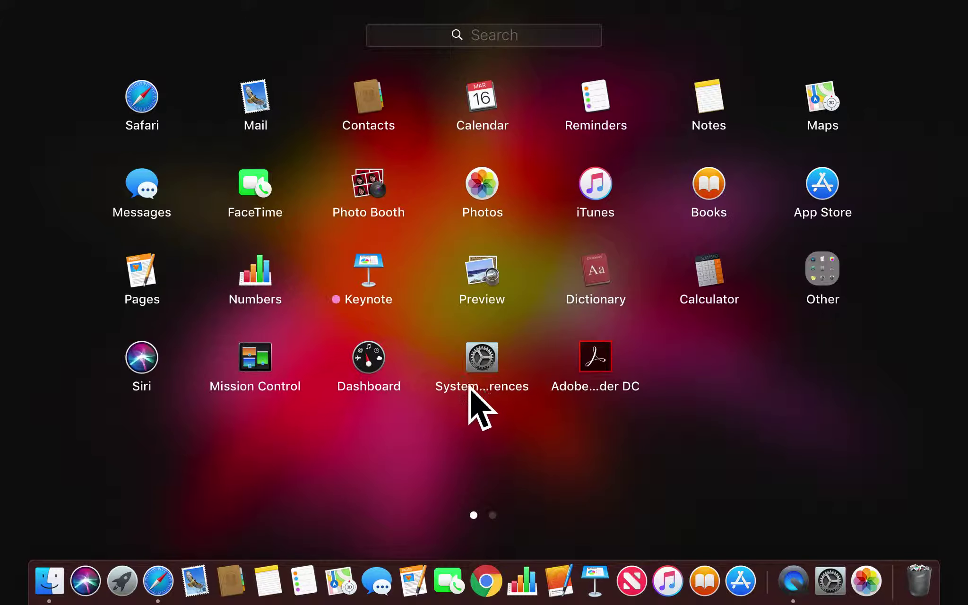
click(484, 367)
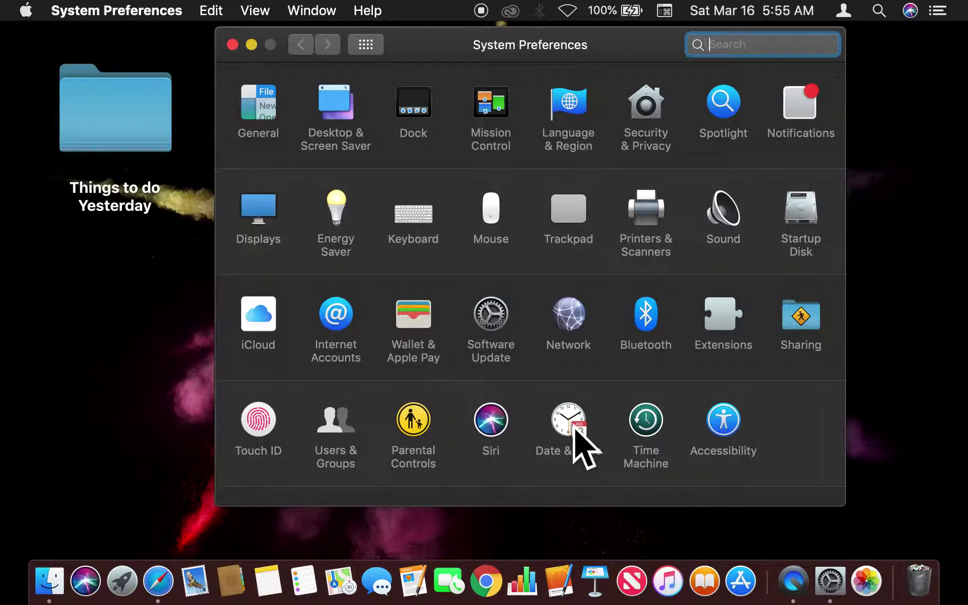
Open the Date & Time pane and review its Date & Time and Time Zone tabs
click(574, 431)
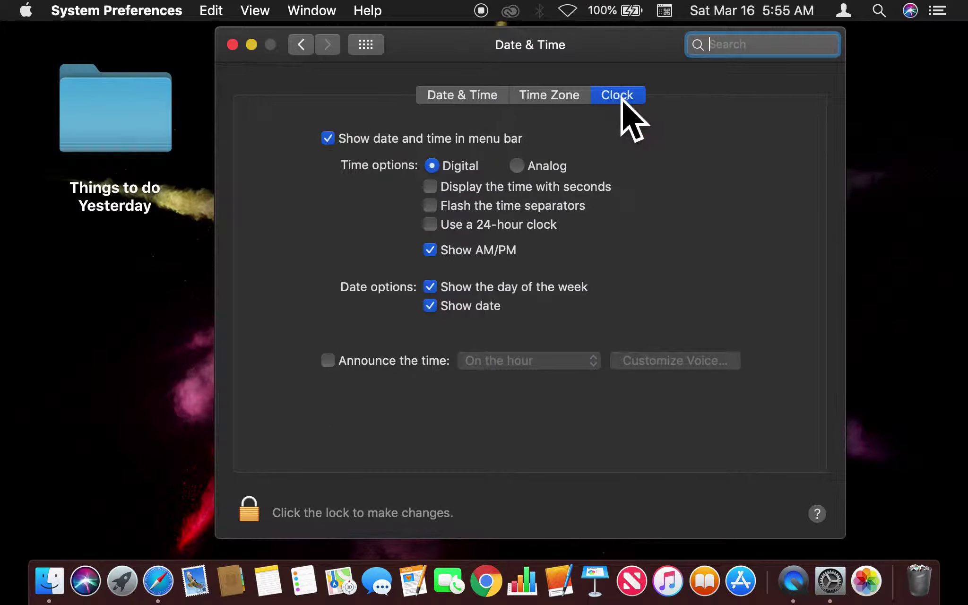
click(556, 100)
click(467, 105)
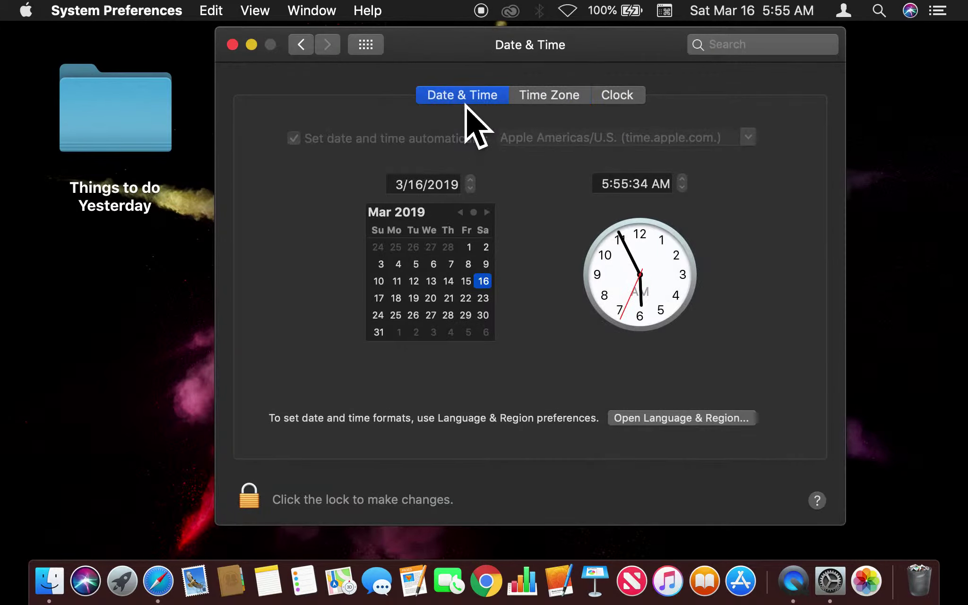
click(559, 105)
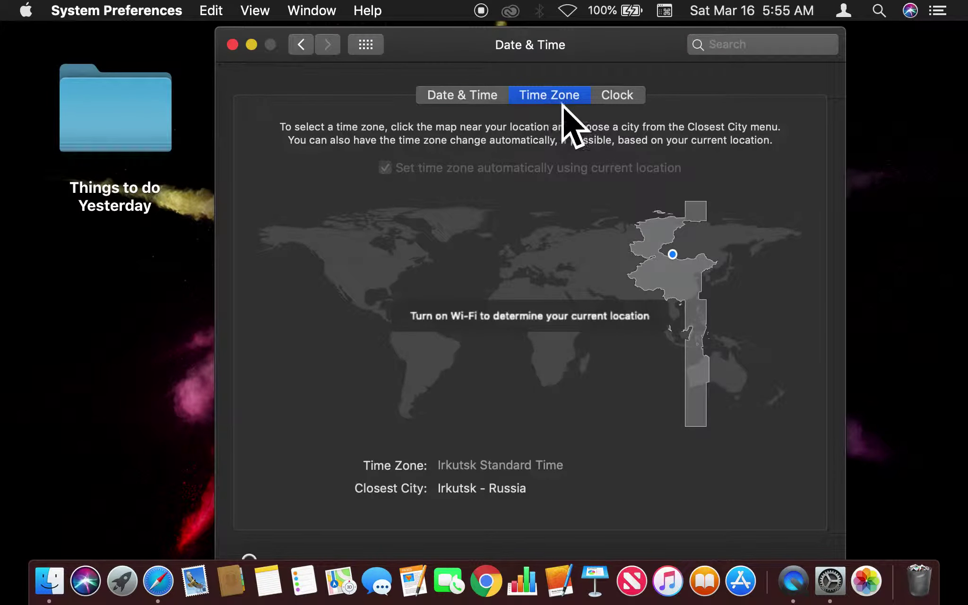
Enable 'Announce the time' on the Clock tab with the 'On the hour' interval
click(618, 97)
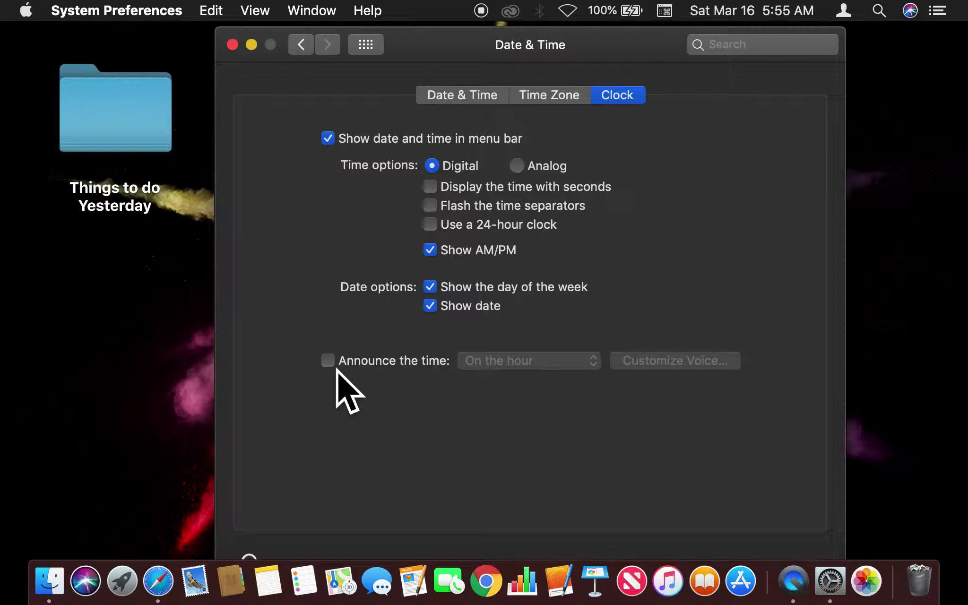
click(335, 370)
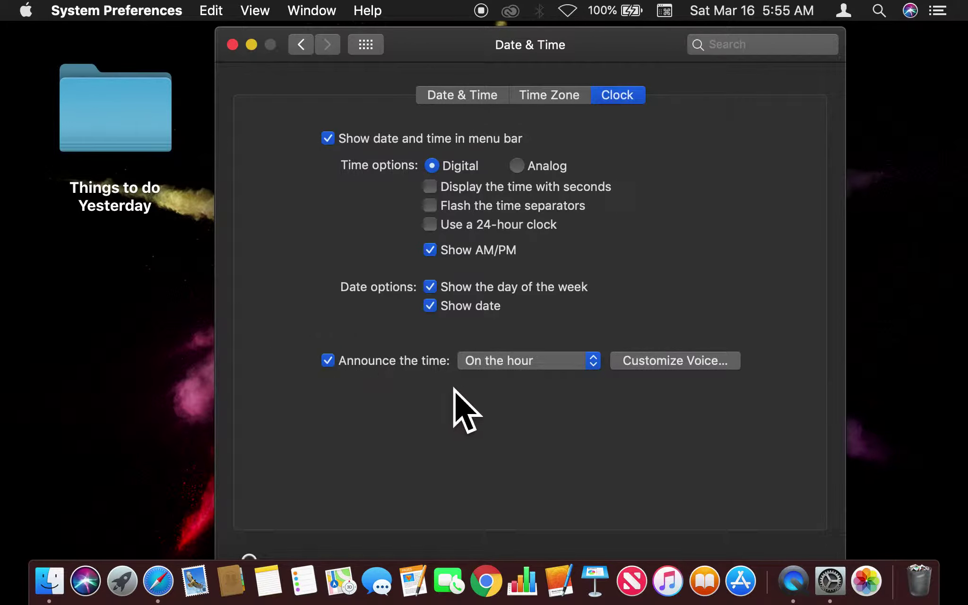
click(601, 371)
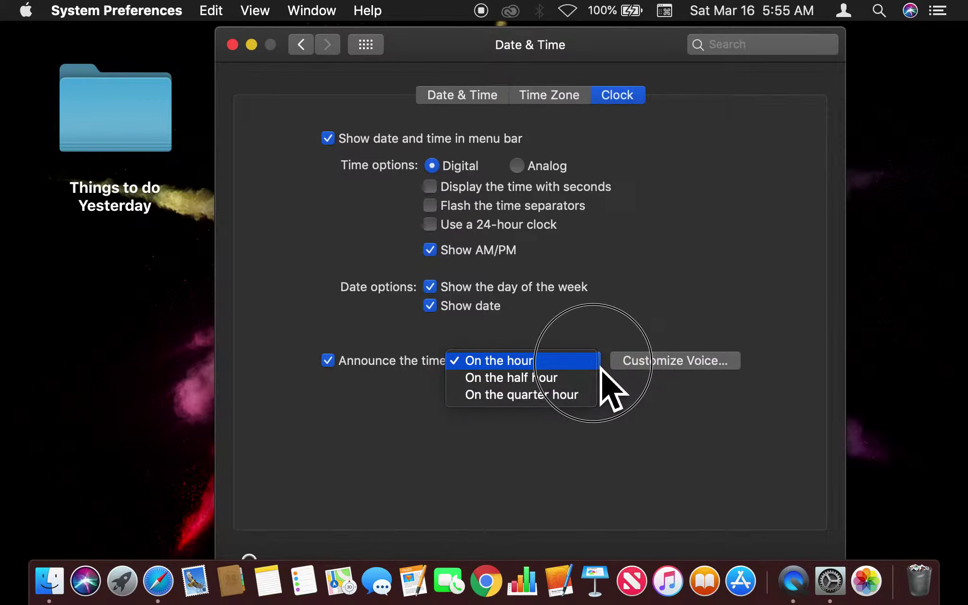
click(659, 411)
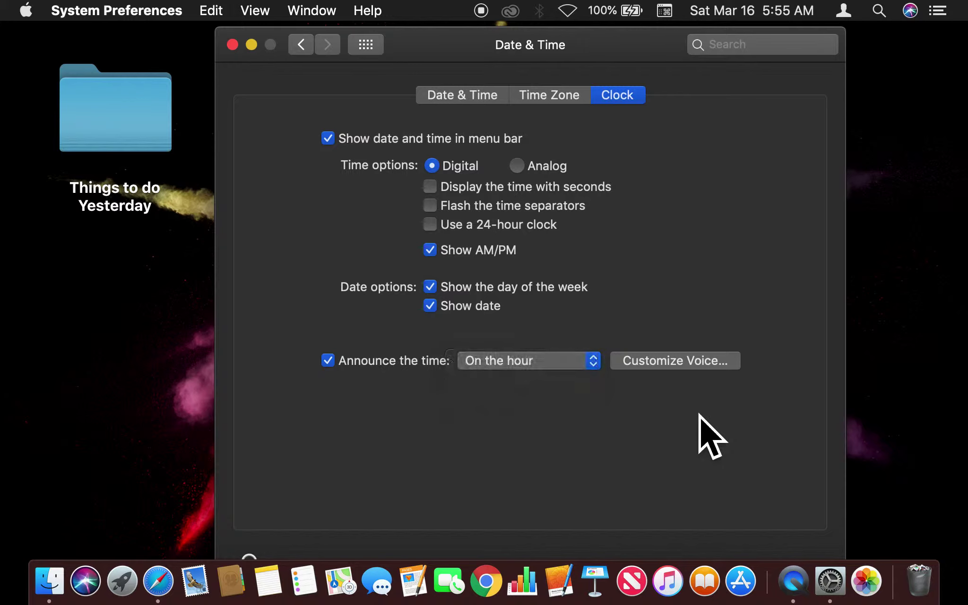
click(694, 376)
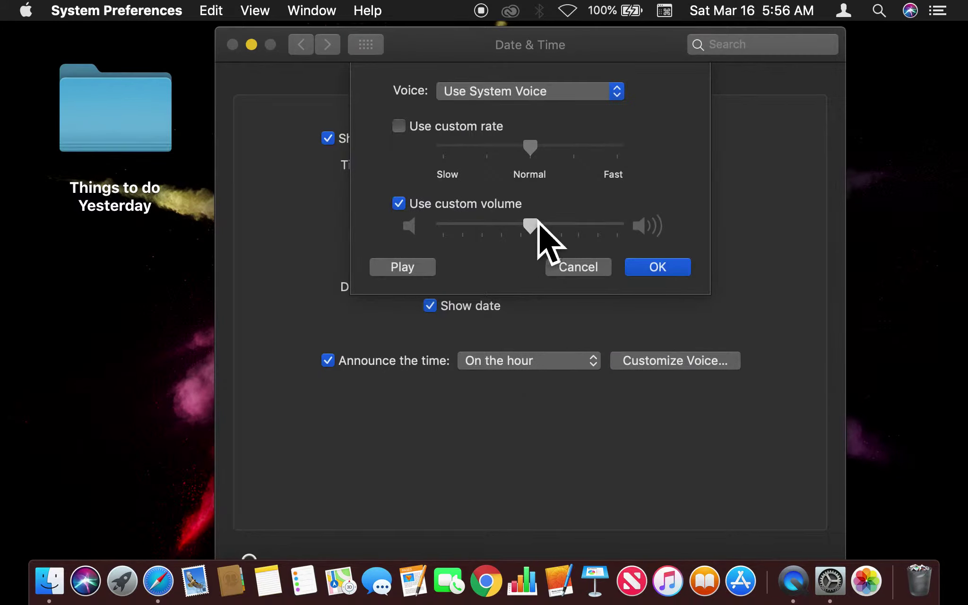
click(561, 92)
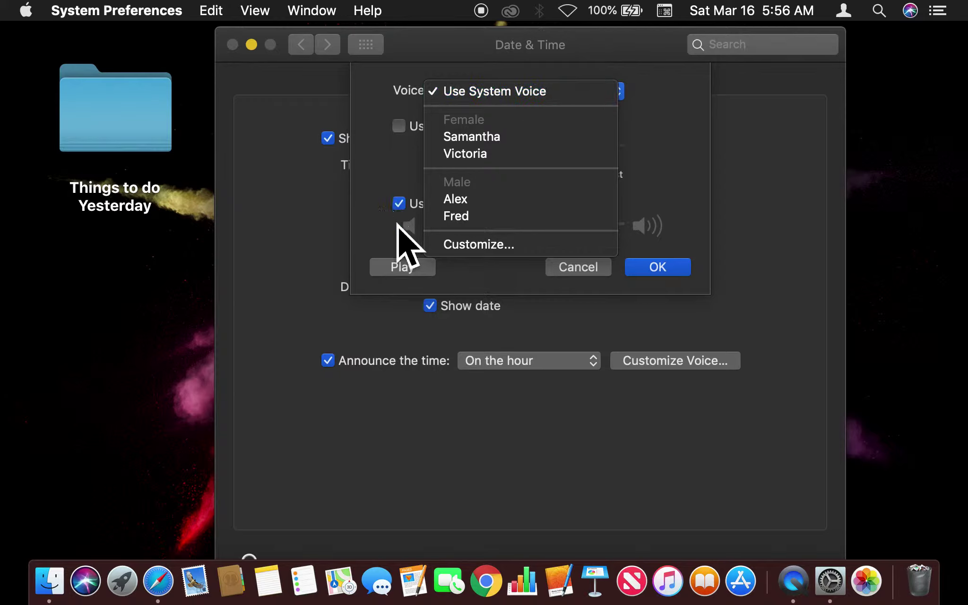
click(294, 244)
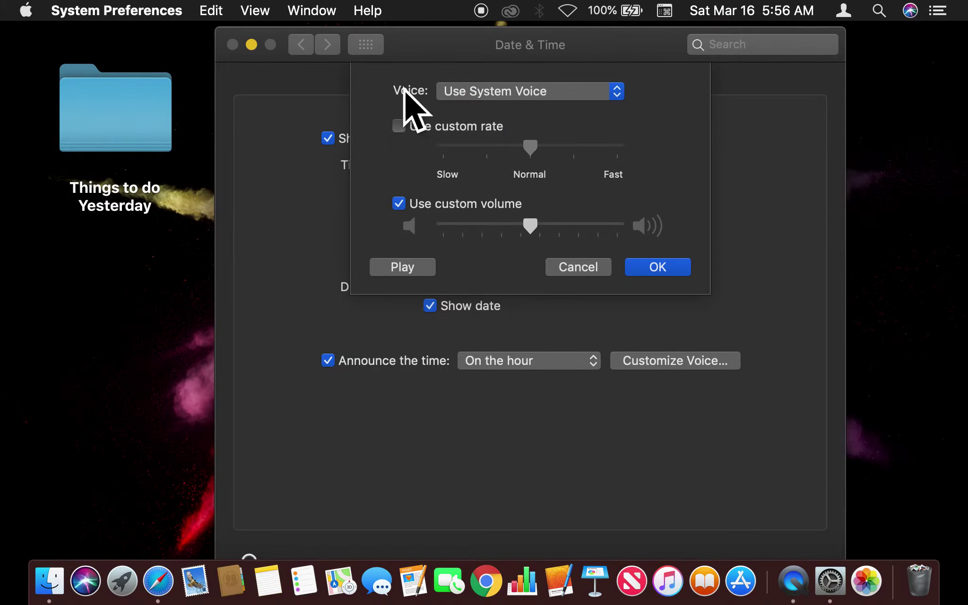
click(590, 273)
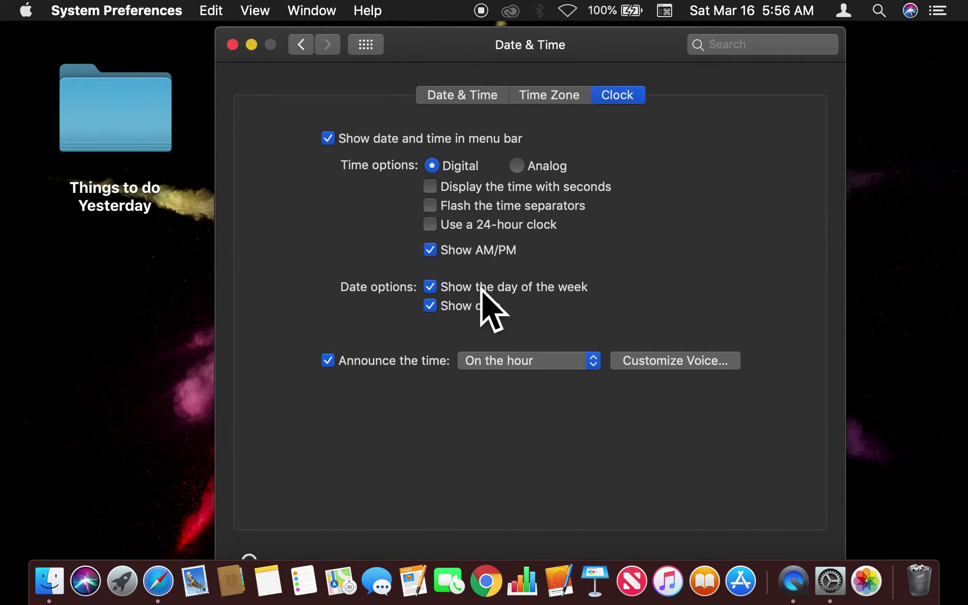